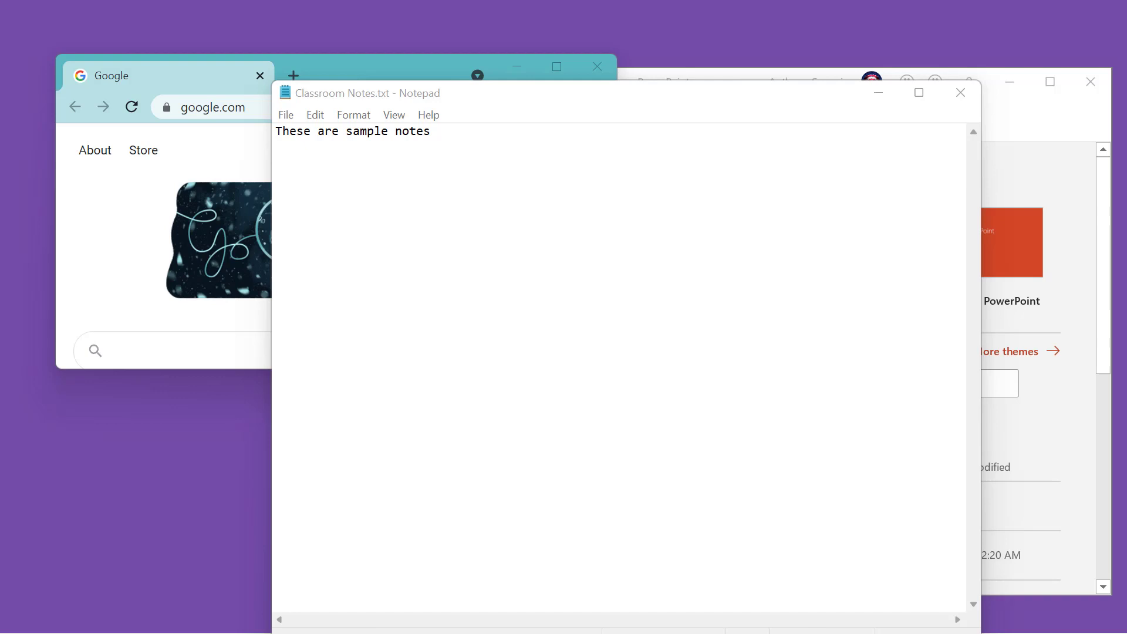
Move the Classroom Notes window to the top edge, then minimize it to reveal Chrome and PowerPoint
mouse_move(247, 631)
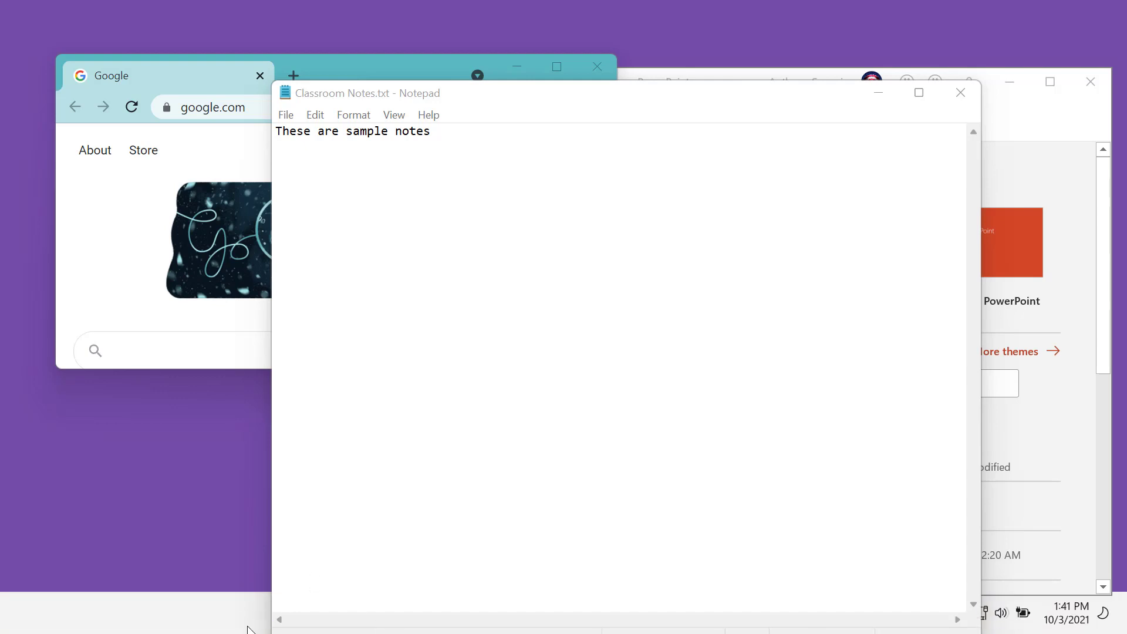
left_click_drag(687, 100, 722, 27)
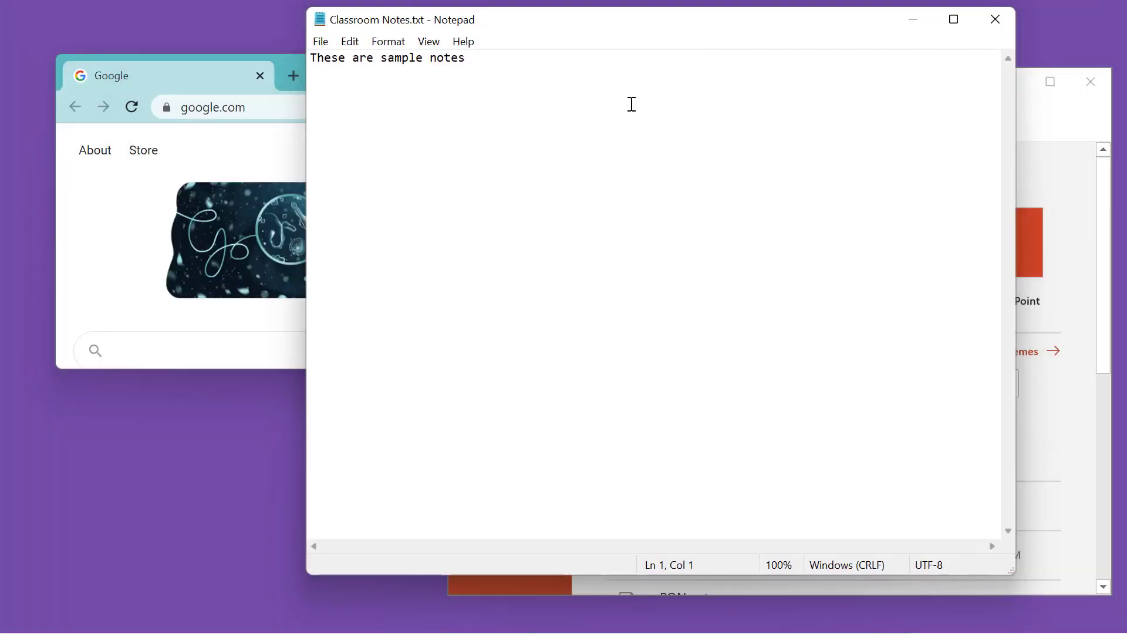
mouse_move(476, 631)
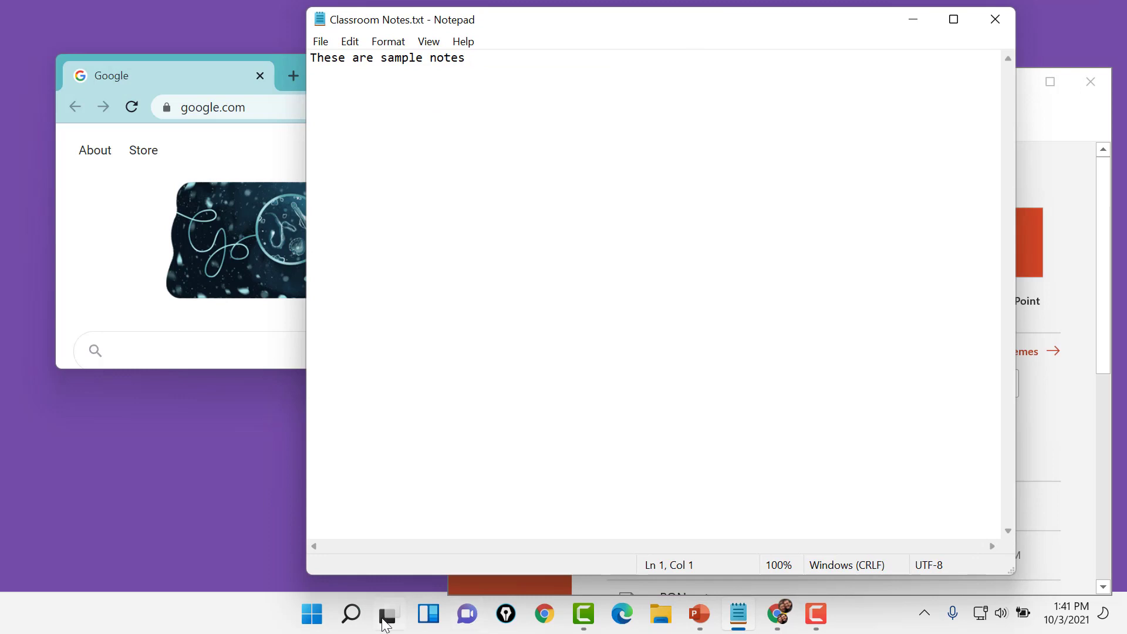
mouse_move(382, 617)
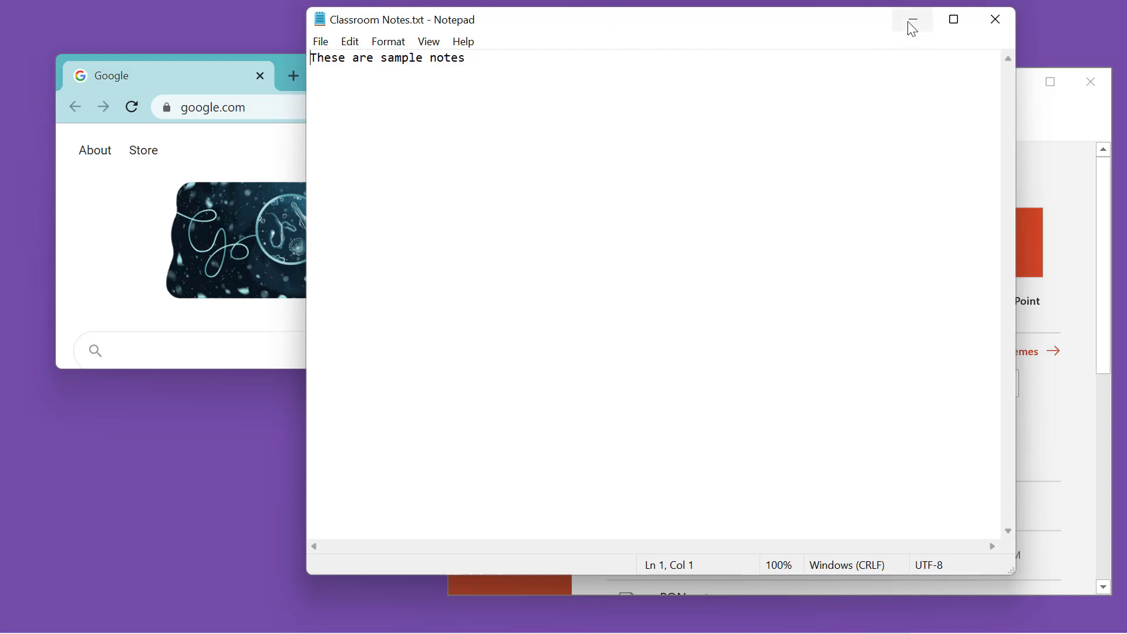
left_click(912, 22)
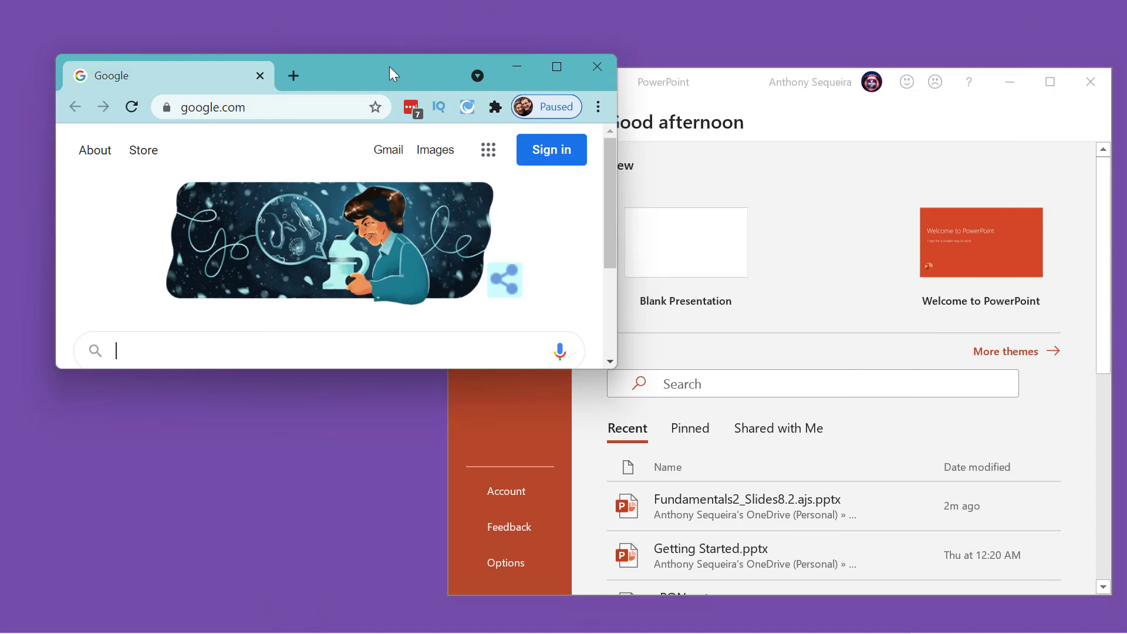
Snap Chrome's Google page into the left half and PowerPoint's start screen into the right half
left_click_drag(389, 66, 430, 99)
left_click_drag(320, 104, 0, 124)
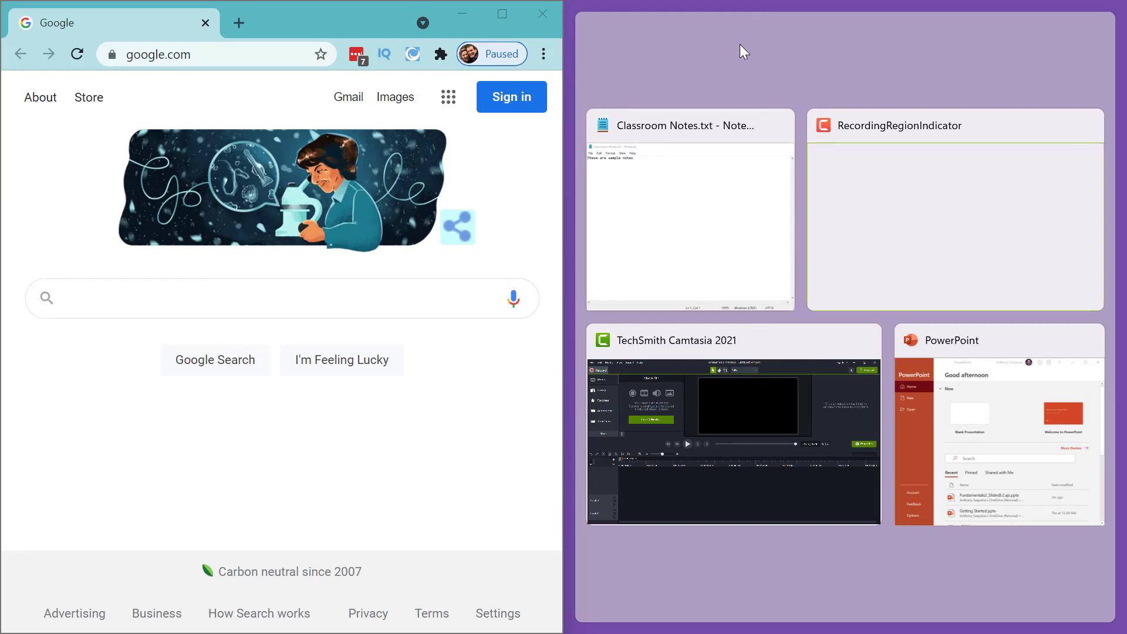
left_click(999, 347)
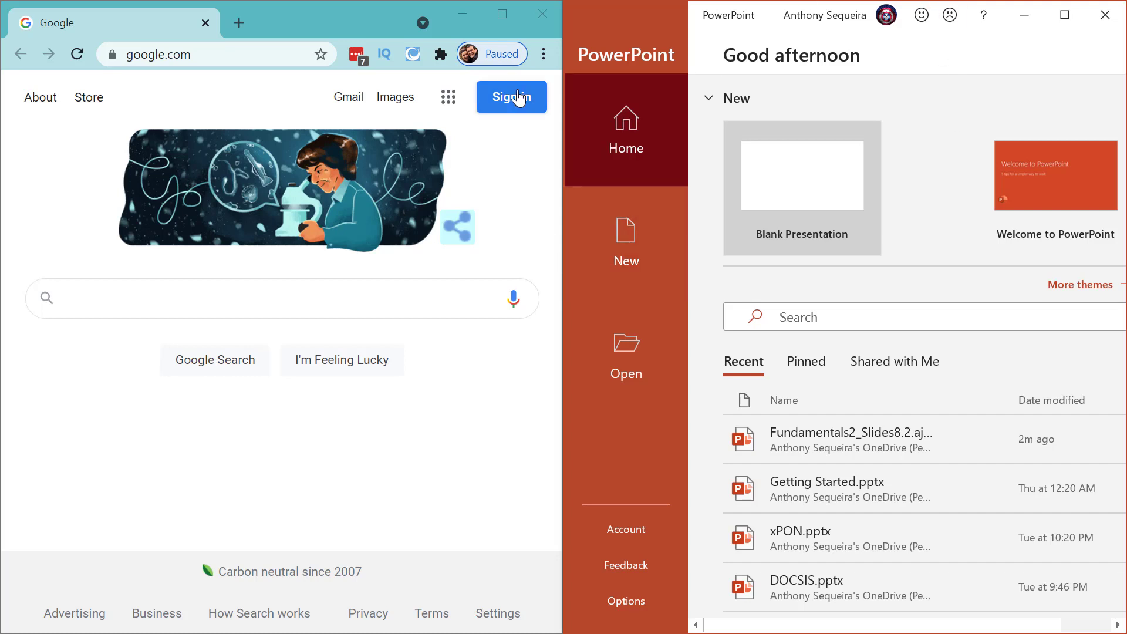
Put Chrome in the bottom-right zone of the three-zone Snap Layout
mouse_move(502, 17)
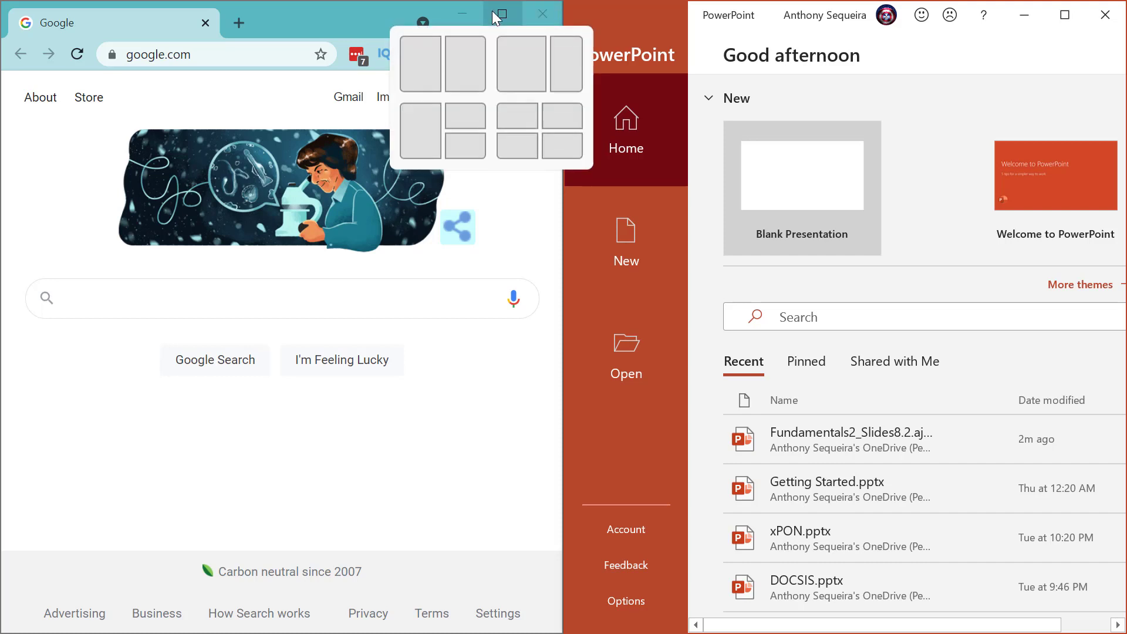
left_click(467, 150)
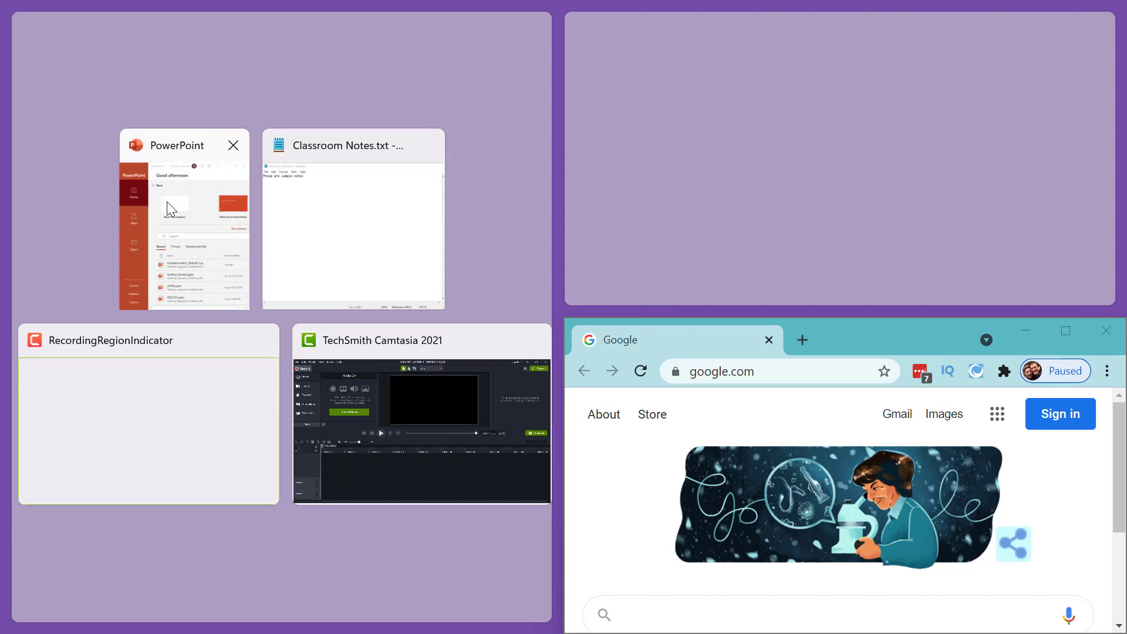
Fill the left half with PowerPoint and the top-right quarter with Classroom Notes.txt
left_click(164, 153)
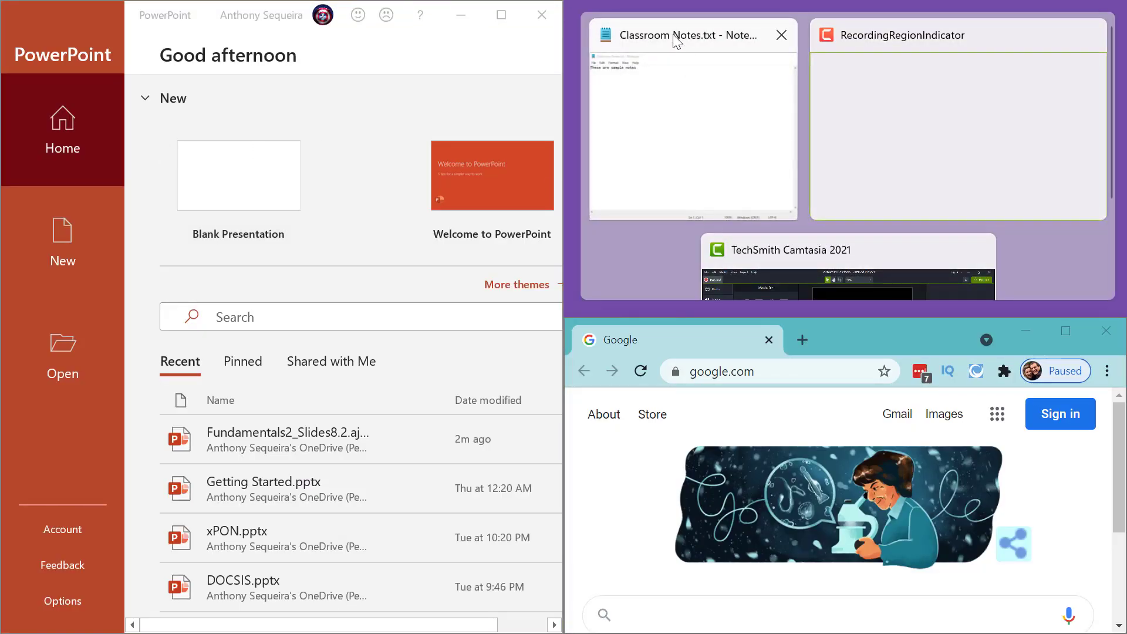
left_click(675, 39)
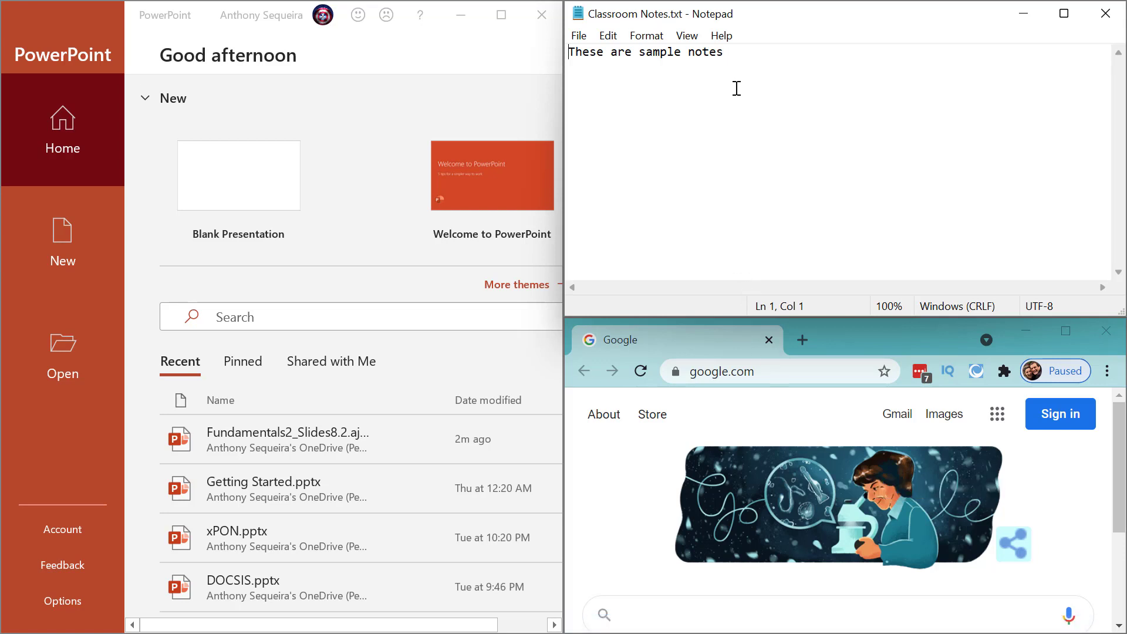
Zoom the Notepad notes to 250% and open the most recent deck, Splunk Fundamentals 2
left_click(747, 73)
scroll(747, 72, "up", 10)
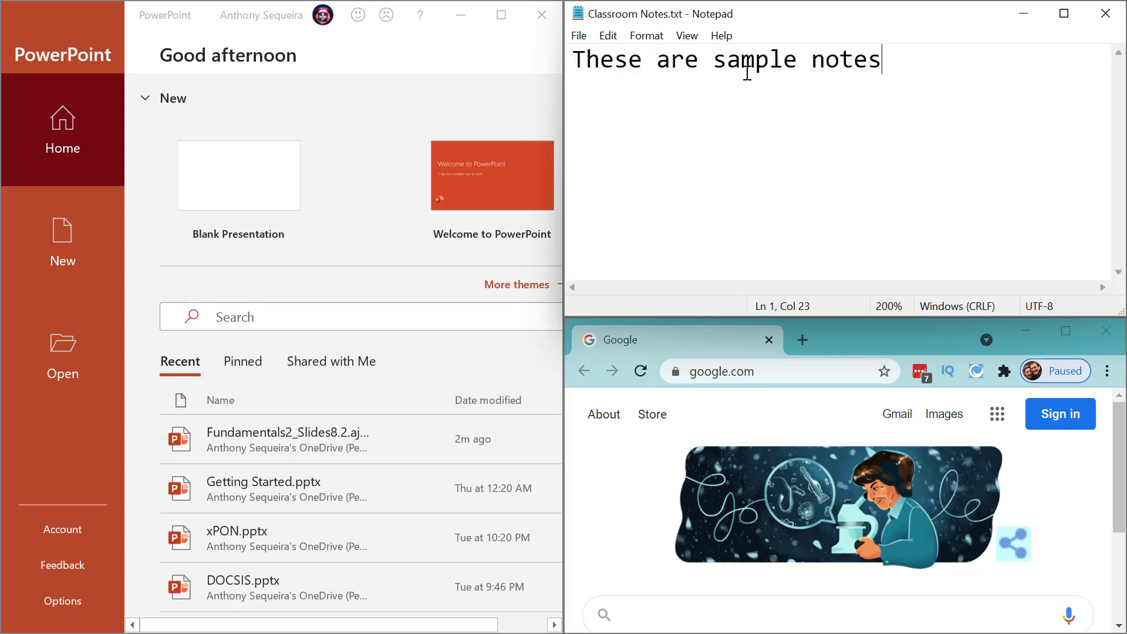
scroll(747, 73, "up", 5)
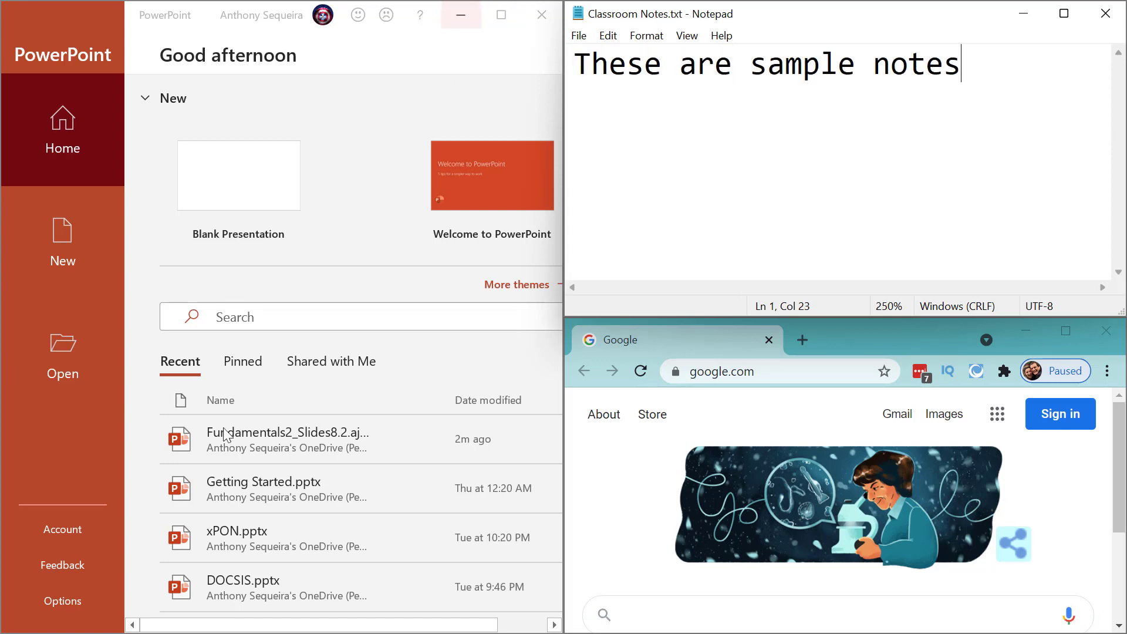
left_click(318, 450)
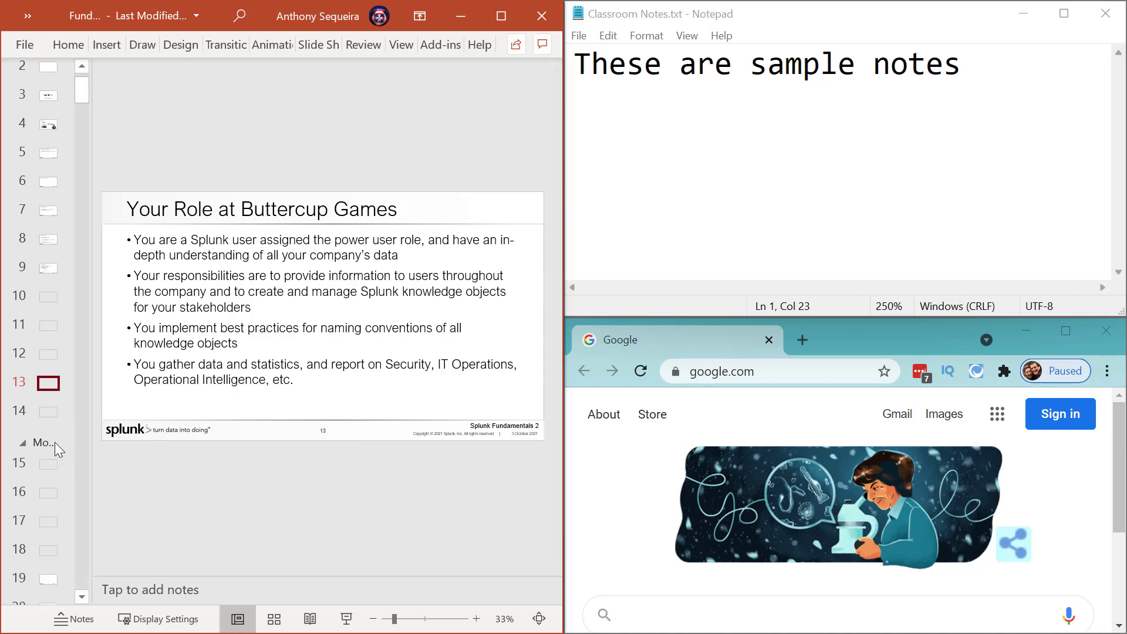
Start the slide show from slide 39, Lab Exercise 1, in the left-half PowerPoint window
scroll(55, 442, "down", 3)
scroll(54, 441, "down", 11)
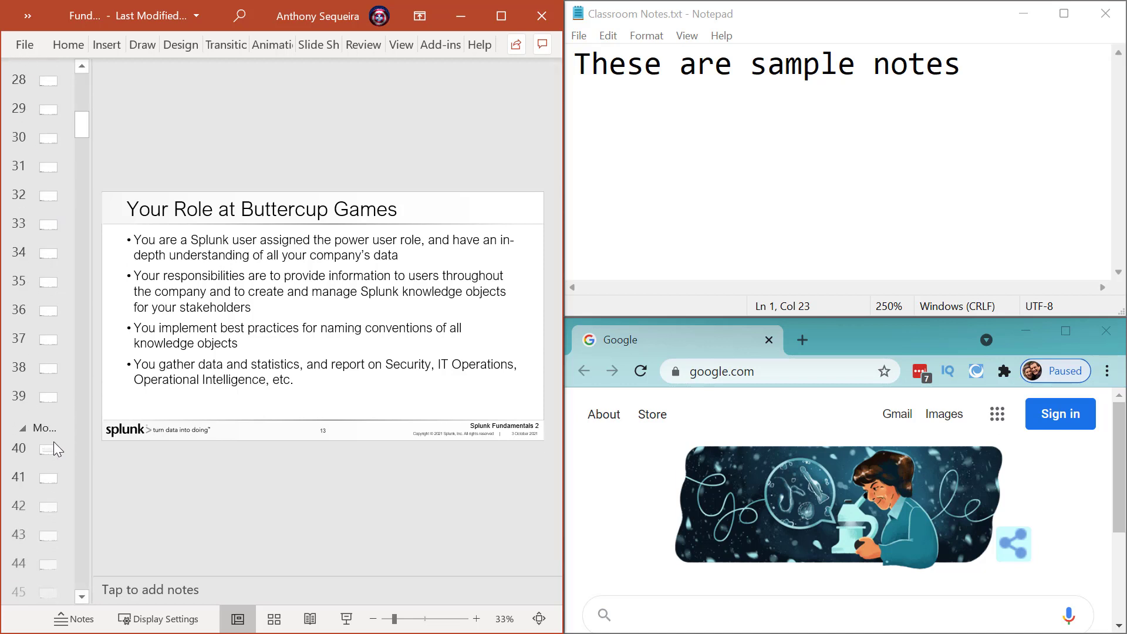
left_click(48, 356)
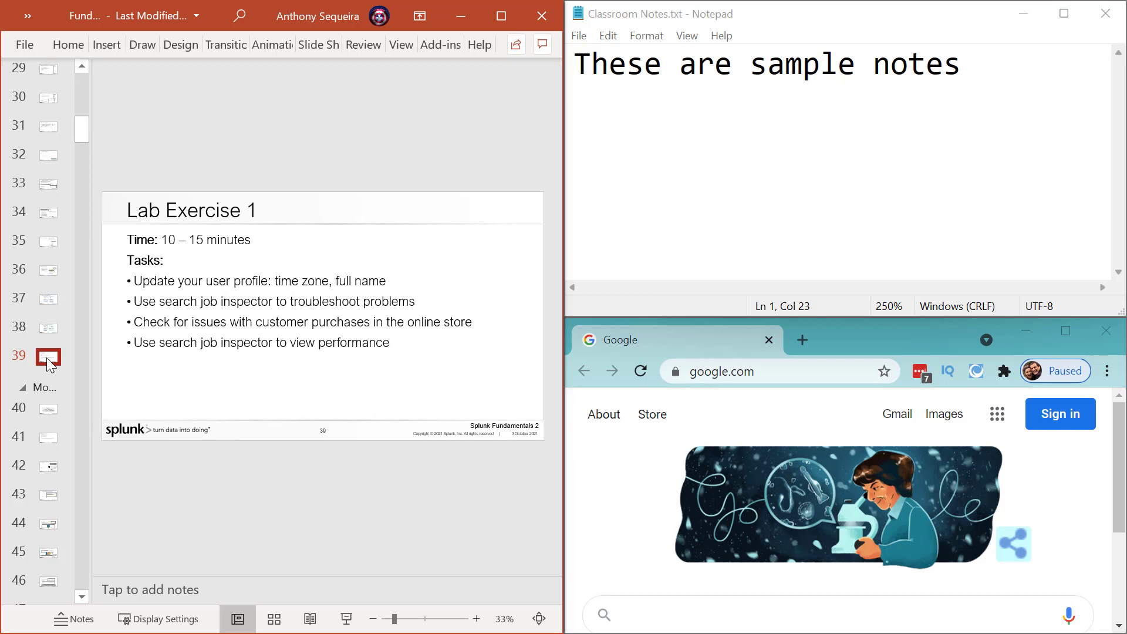
left_click(314, 45)
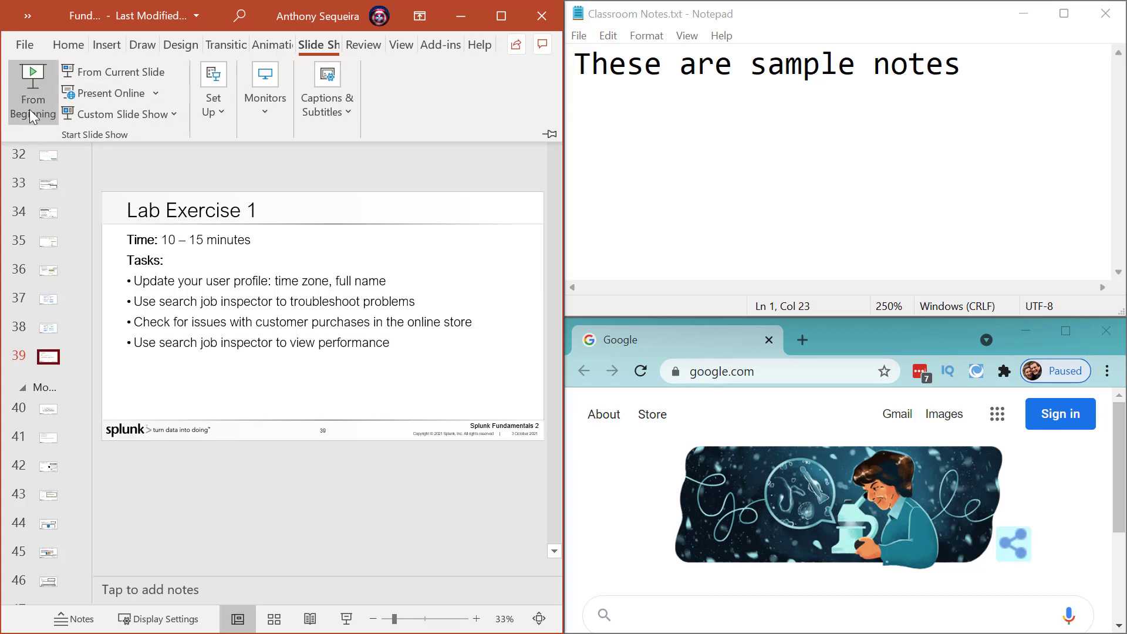
left_click(101, 73)
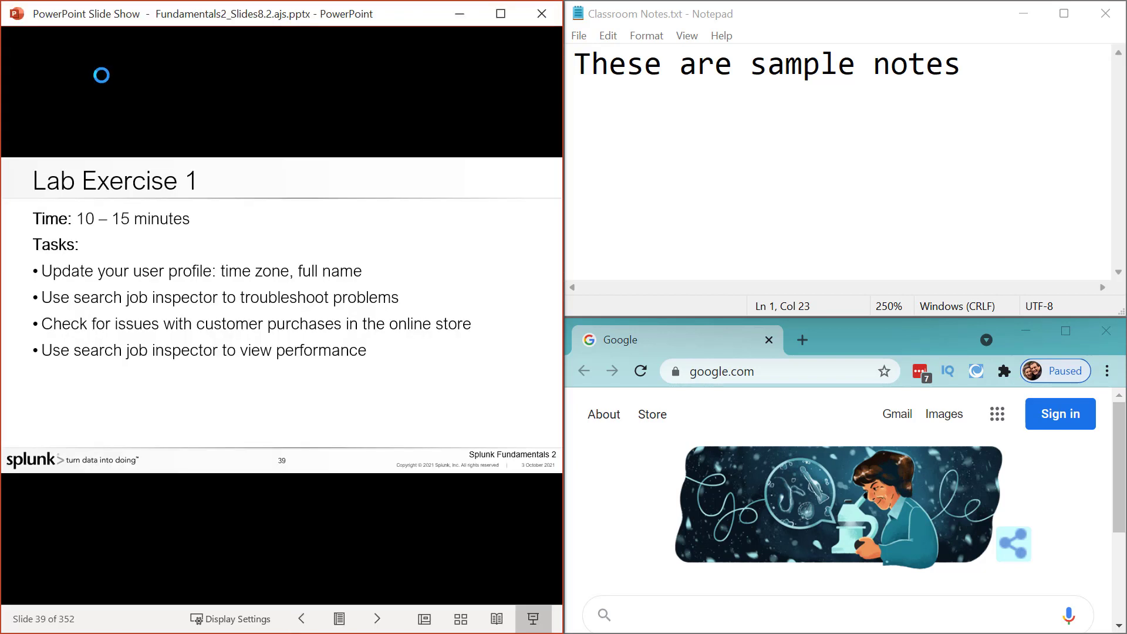
scroll(830, 475, "down", 3)
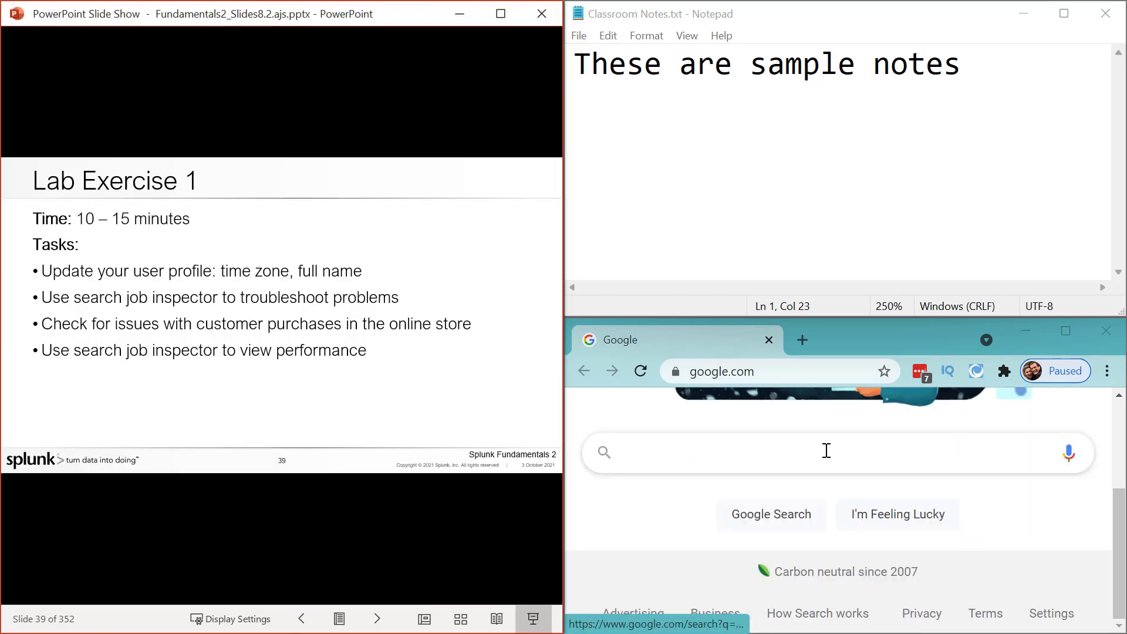
Search Google for 'timer 15 minutes' so a 15-minute countdown runs in Chrome
left_click(759, 458)
type("timer")
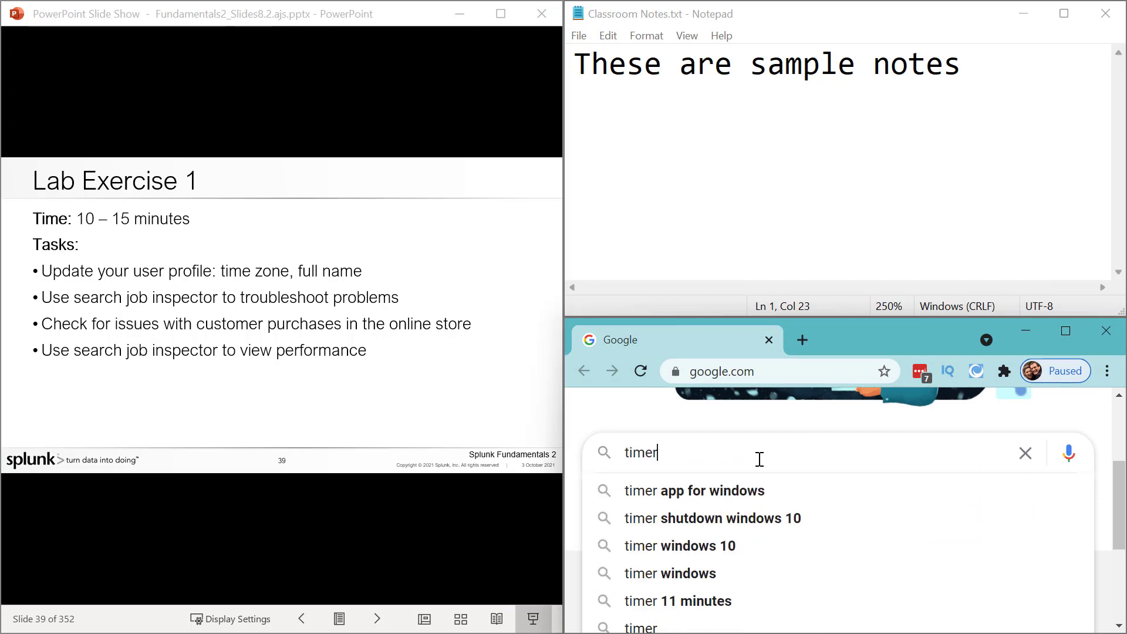
type(" 15 minutes")
key("Return")
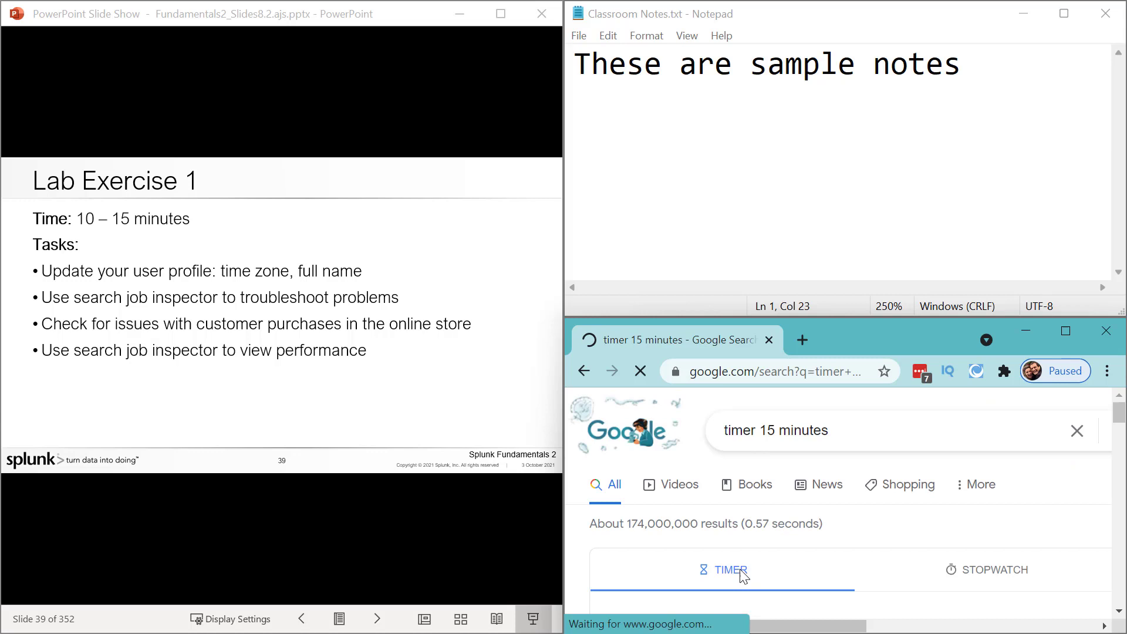
left_click(787, 264)
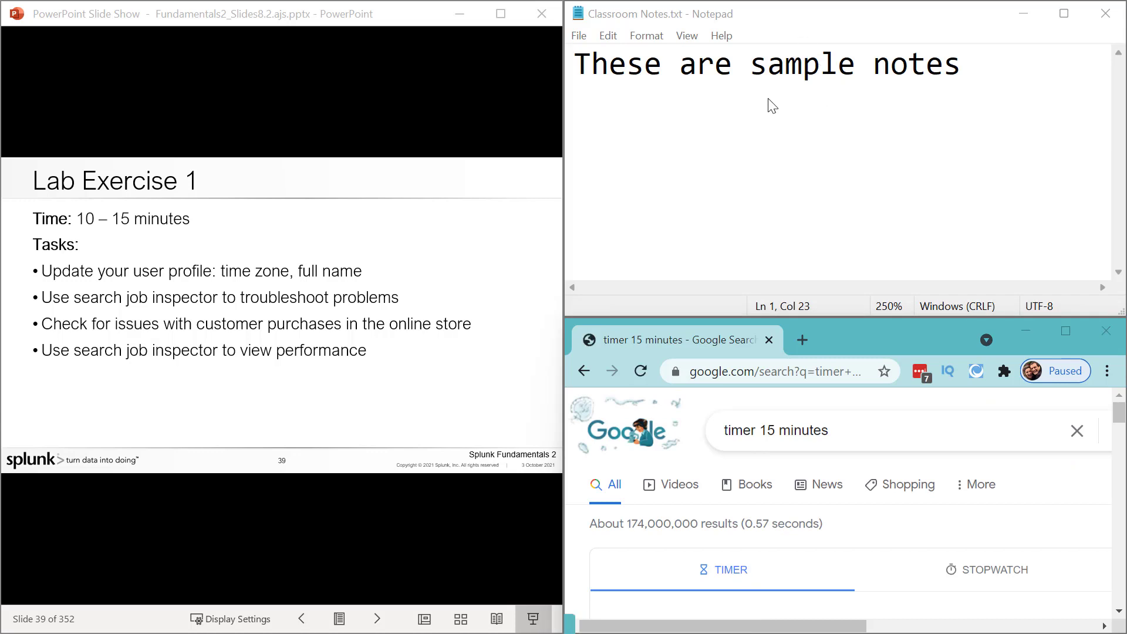
scroll(851, 490, "down", 5)
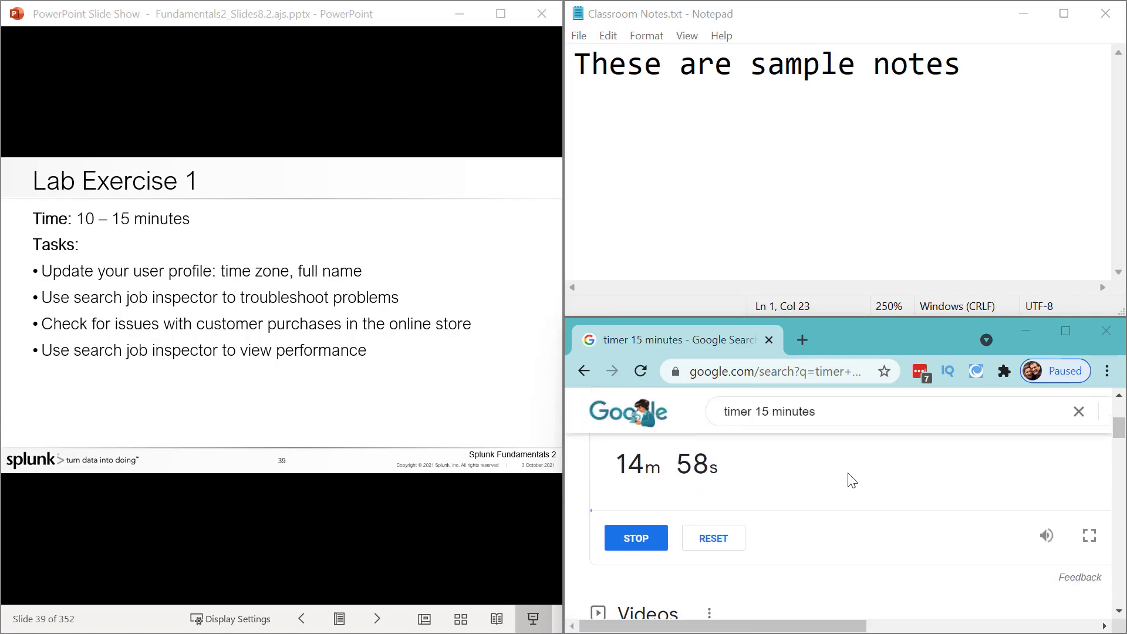
scroll(851, 476, "up", 3)
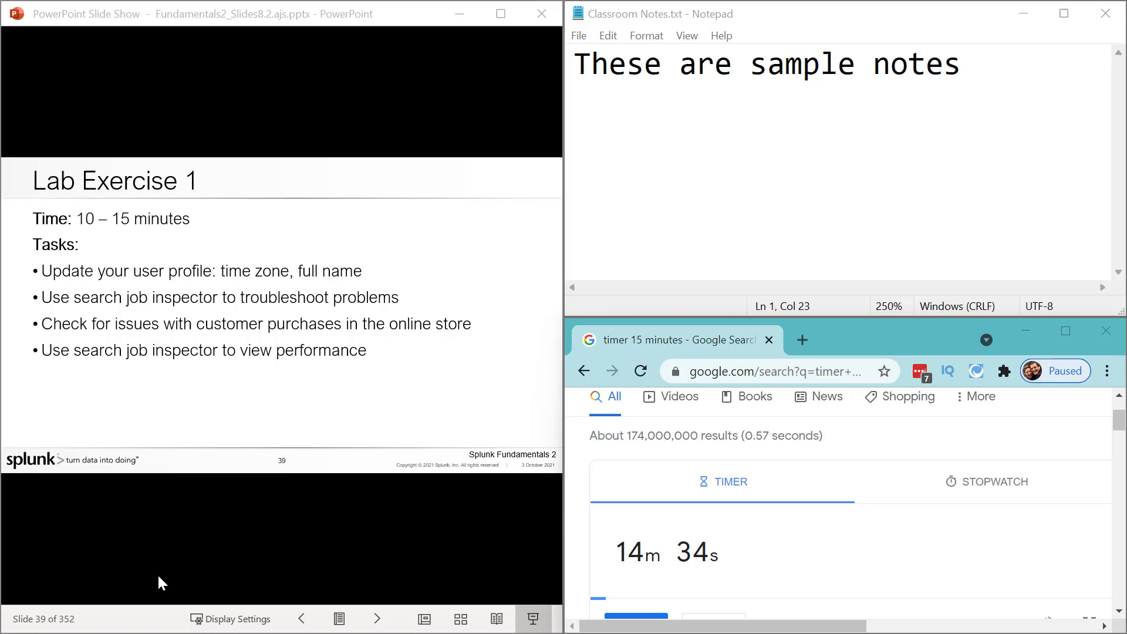
left_click(462, 23)
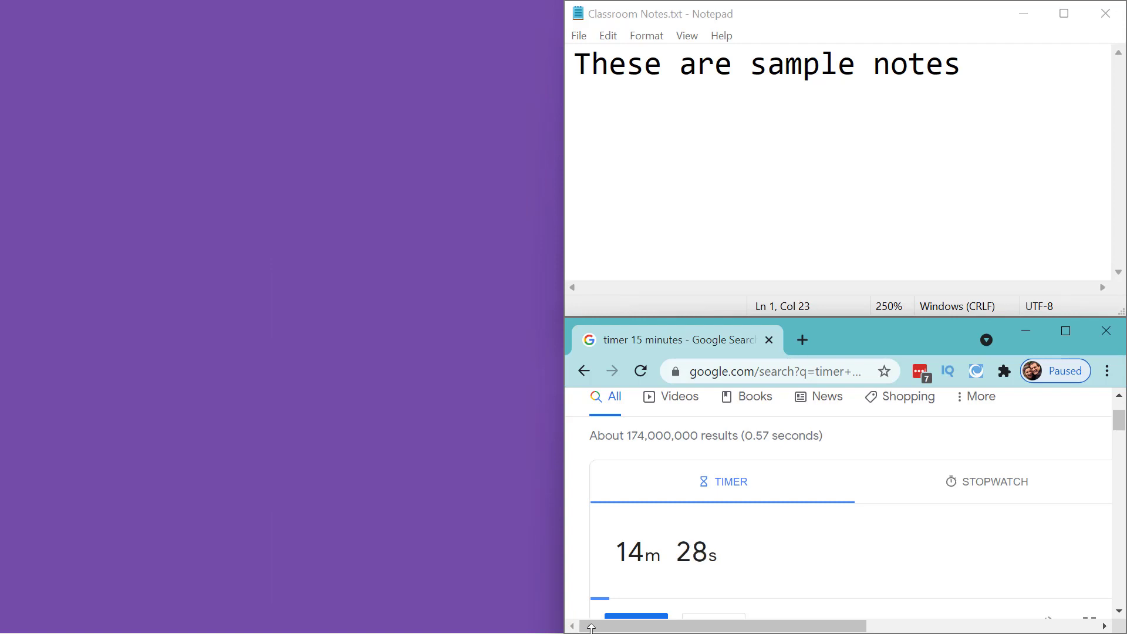
mouse_move(517, 631)
left_click(1029, 334)
mouse_move(723, 631)
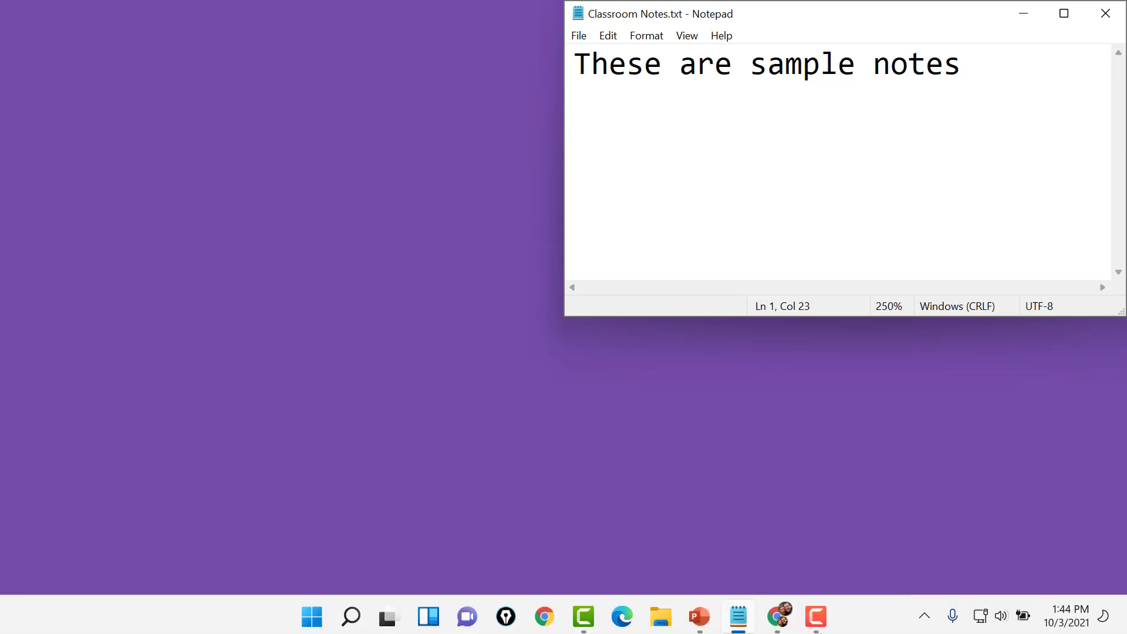
left_click(699, 614)
left_click(737, 614)
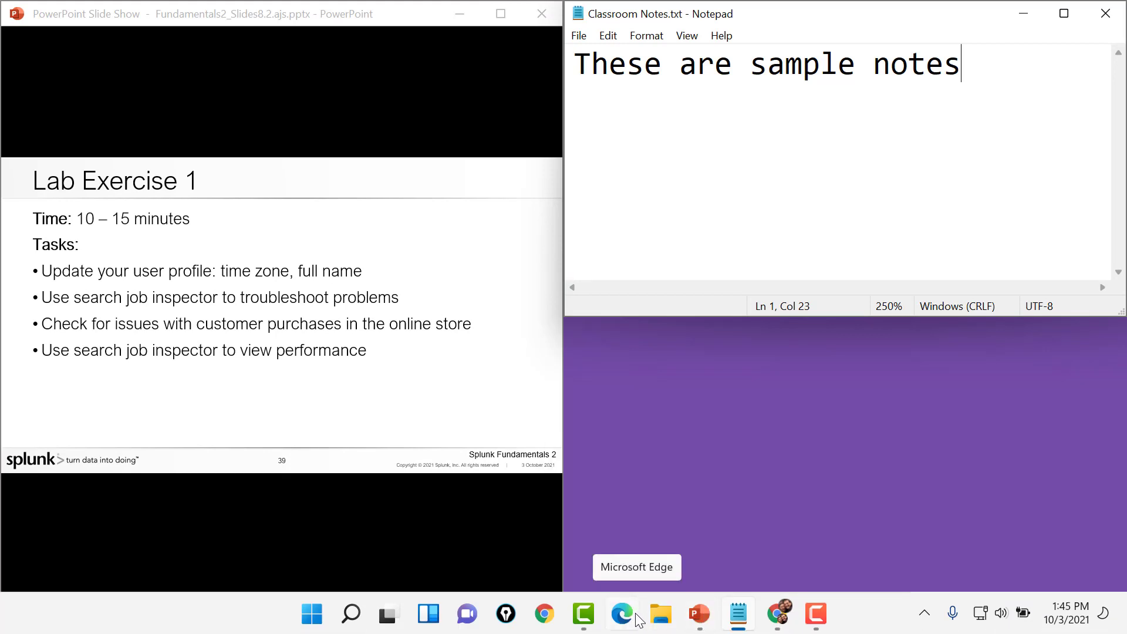
left_click(778, 614)
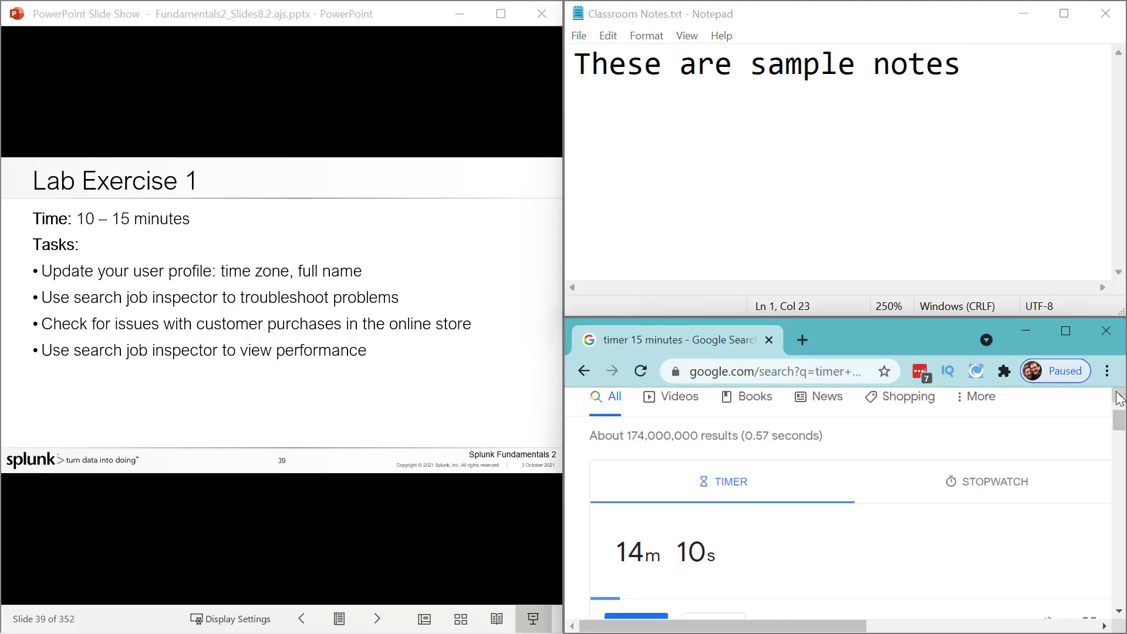
Snap the timer window into the tall left zone and place the Lab Exercise 1 slide show below the notes
mouse_move(1071, 338)
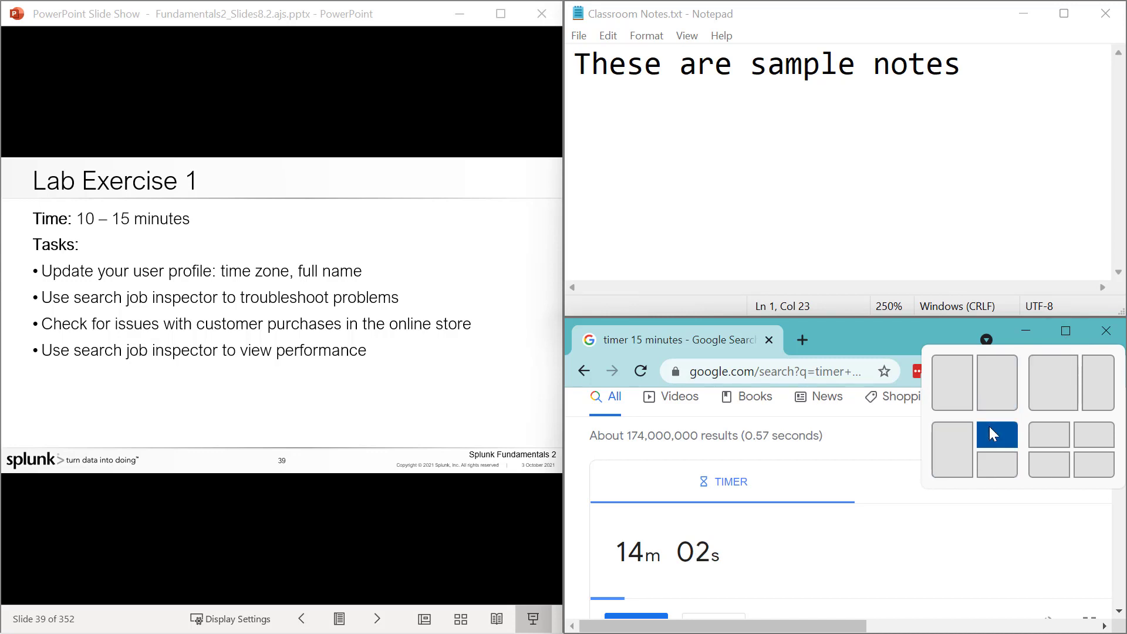
left_click(949, 456)
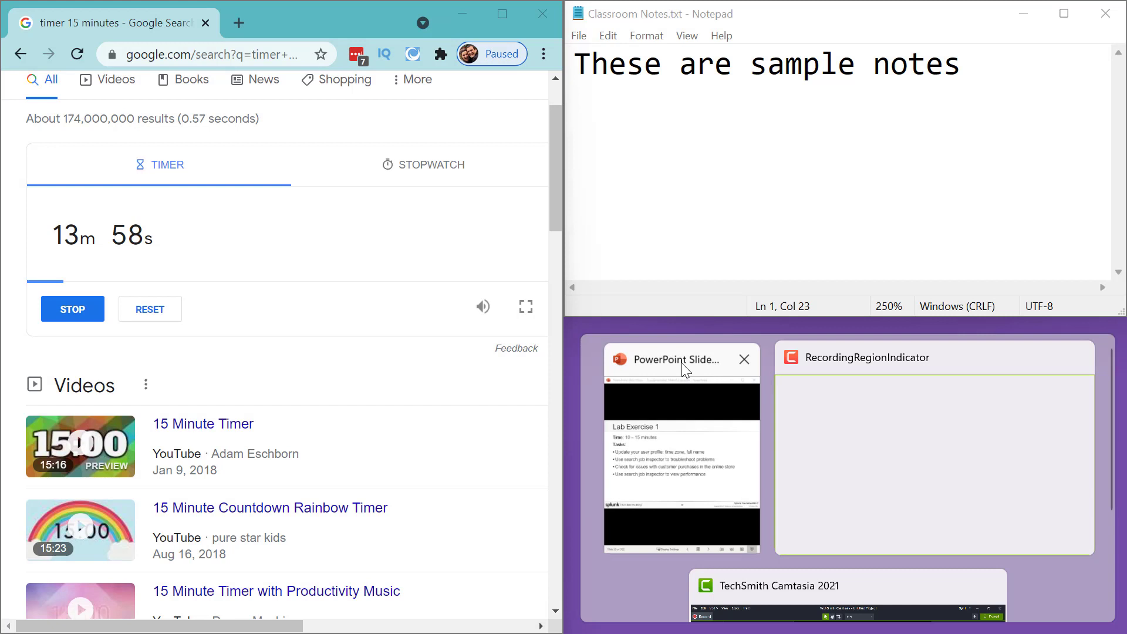
left_click(681, 360)
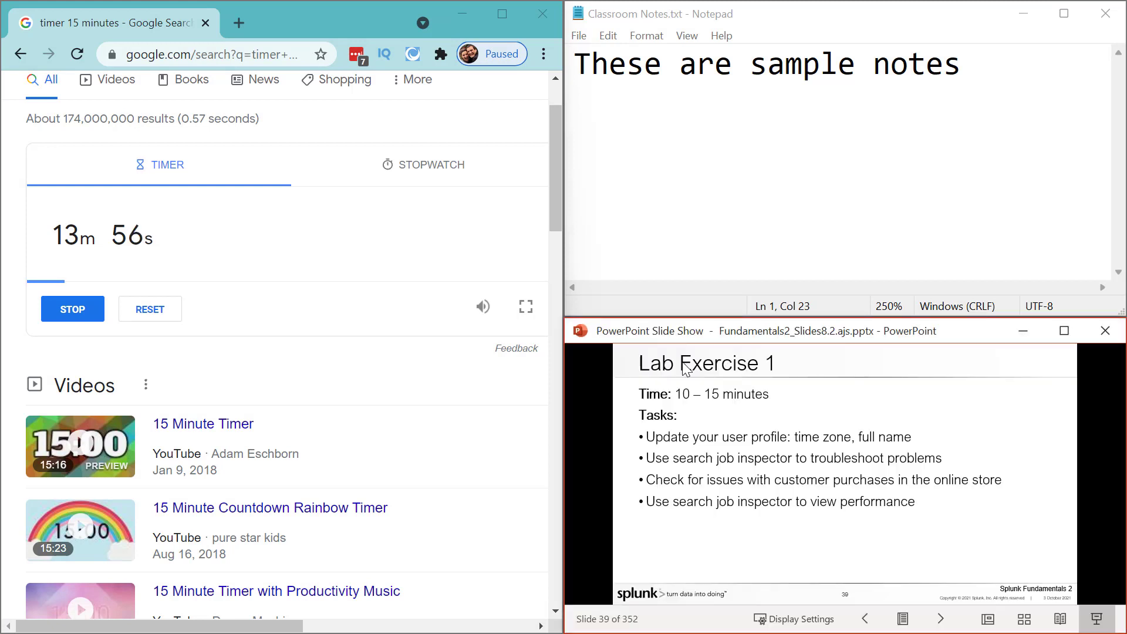